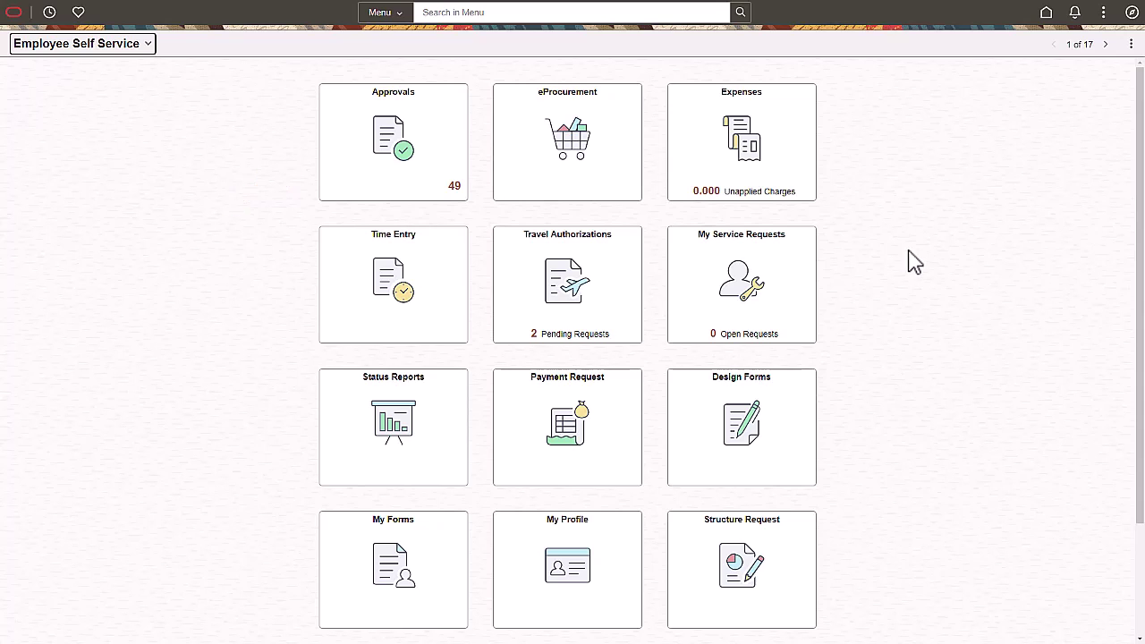
Filter pending approvals to time reports and open the pending time report's details
click(357, 177)
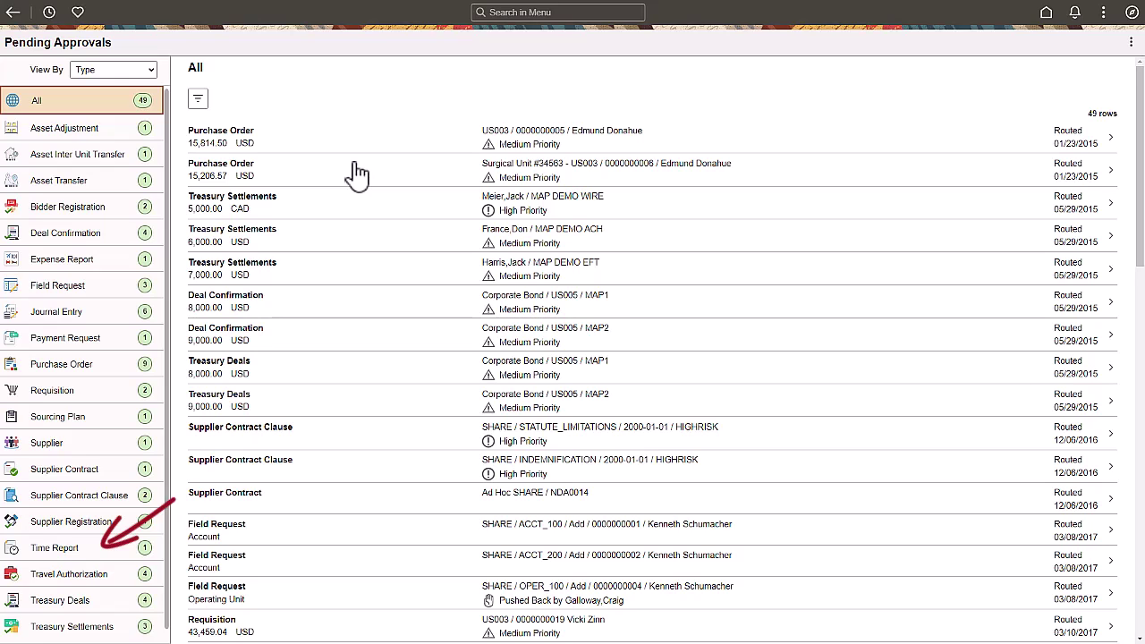
click(115, 557)
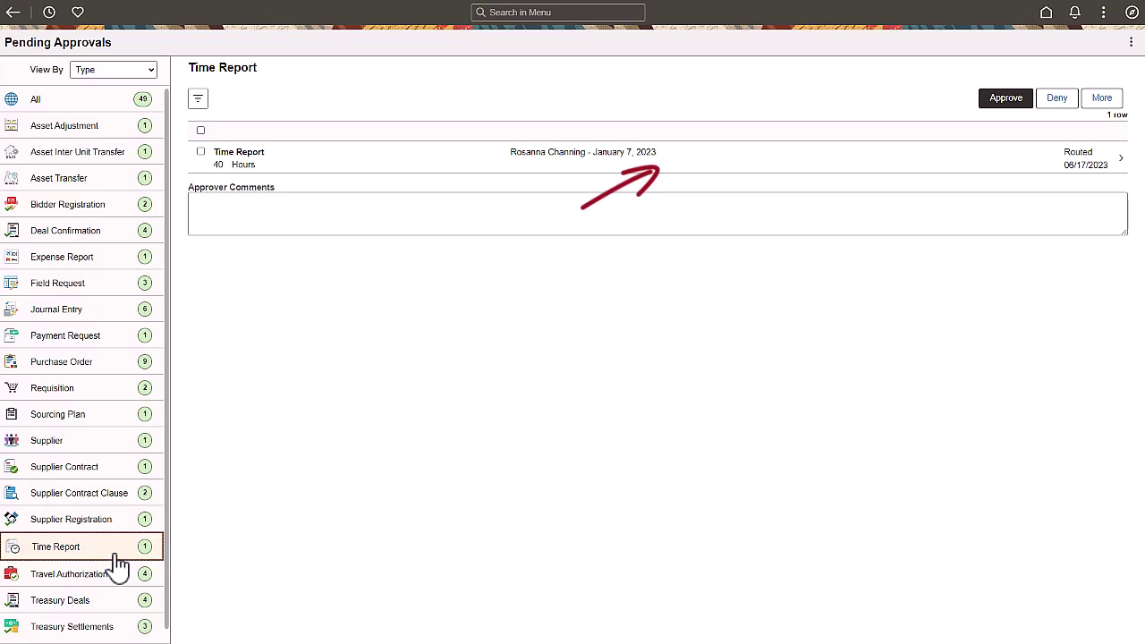
click(945, 163)
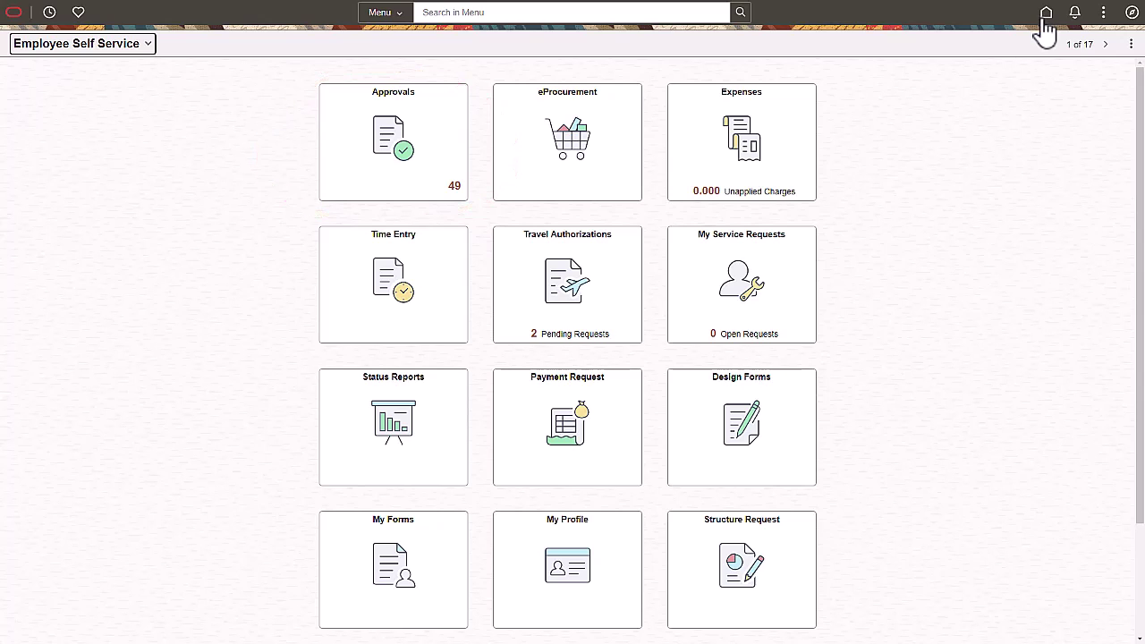
Filter approvals to travel authorizations and open the 246.00 USD authorization
click(424, 113)
click(72, 574)
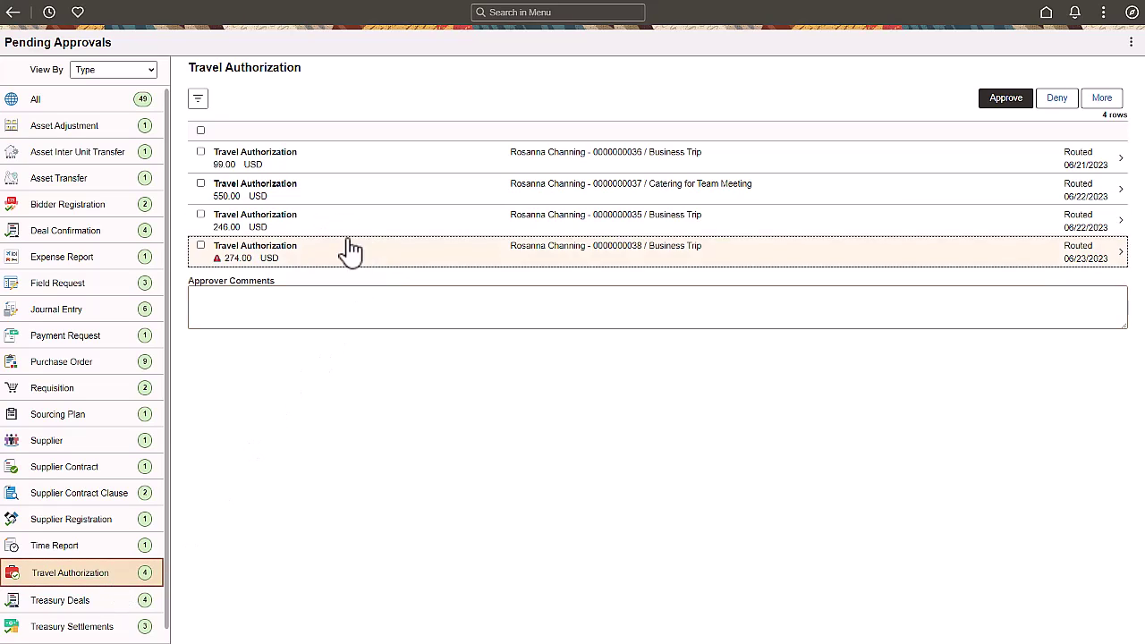
click(305, 225)
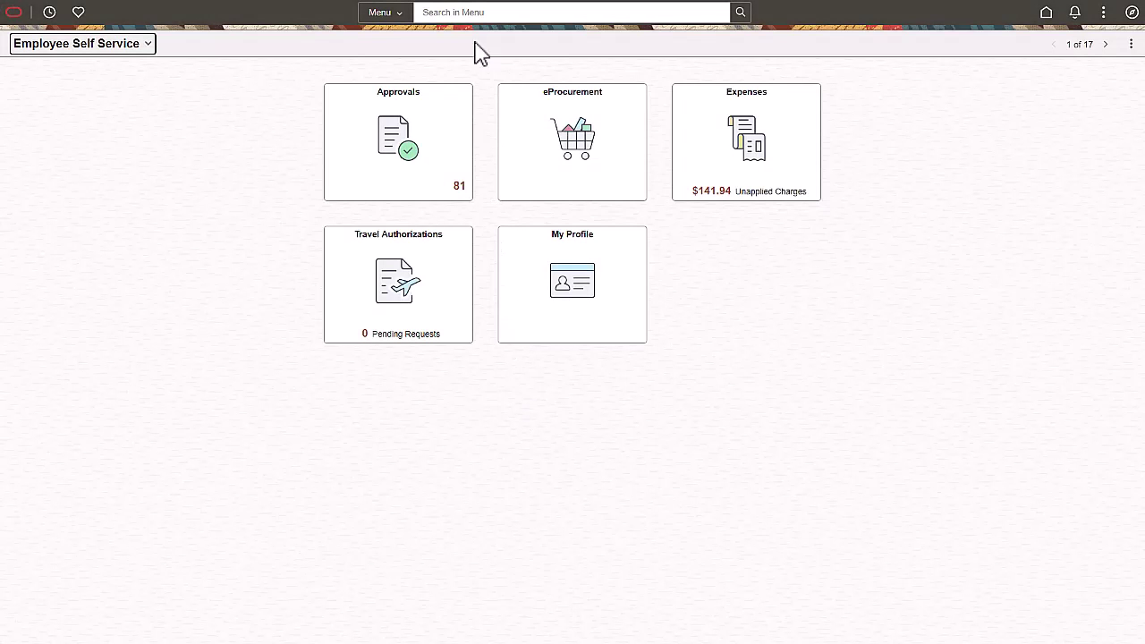
click(460, 13)
Search by the employee's ID in Travel and Exp Admin Center and open their profile
text(Travel)
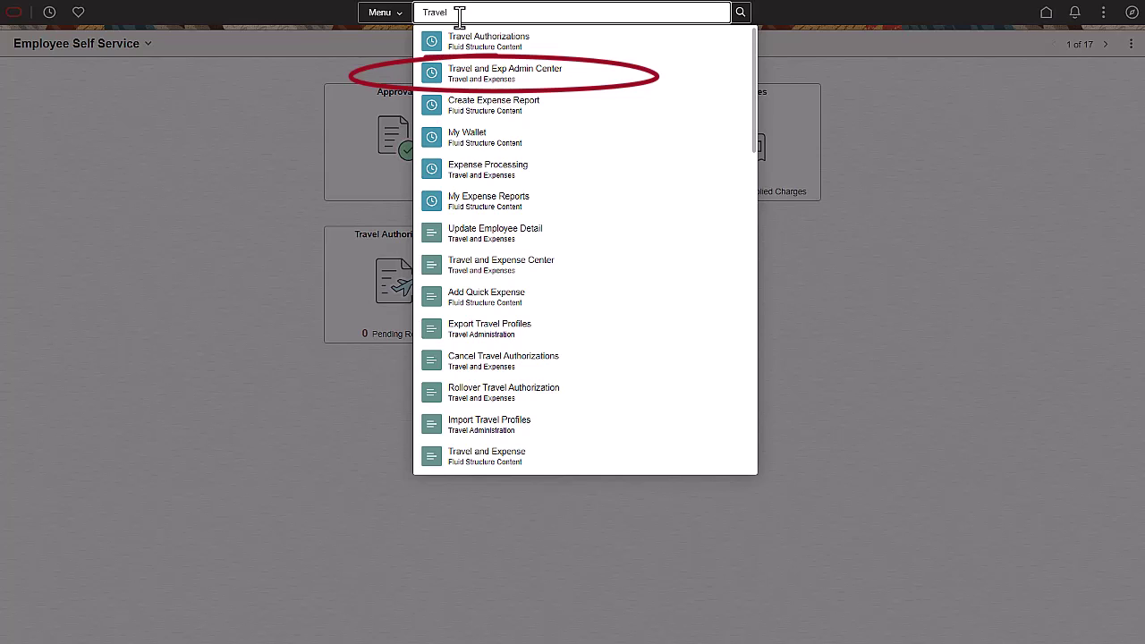
click(469, 76)
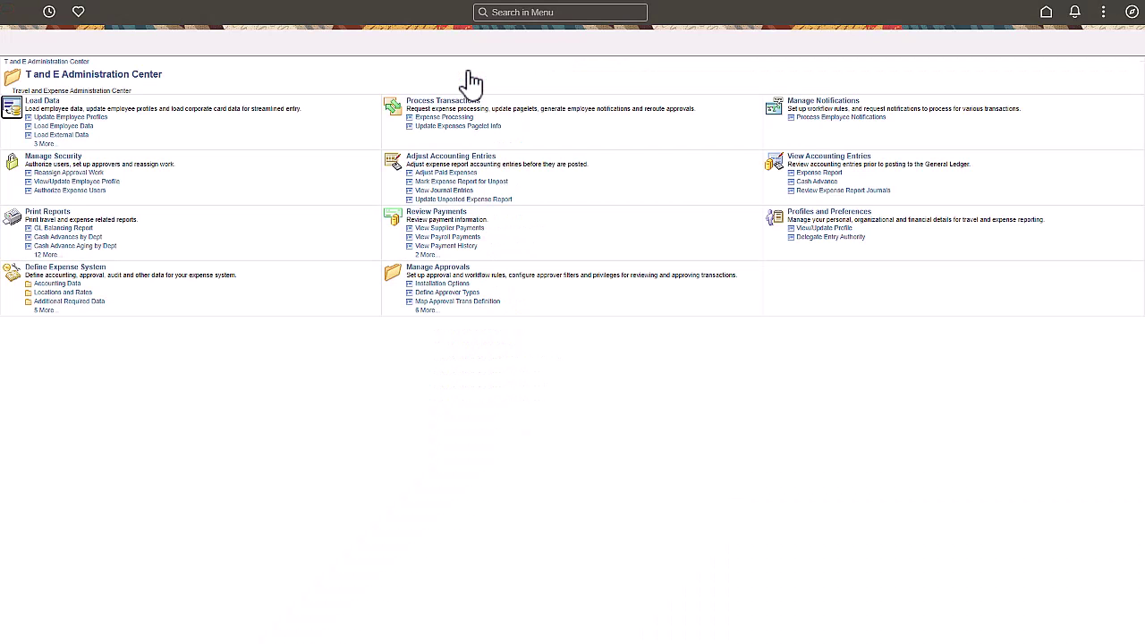
click(805, 229)
text(KU0046)
click(198, 272)
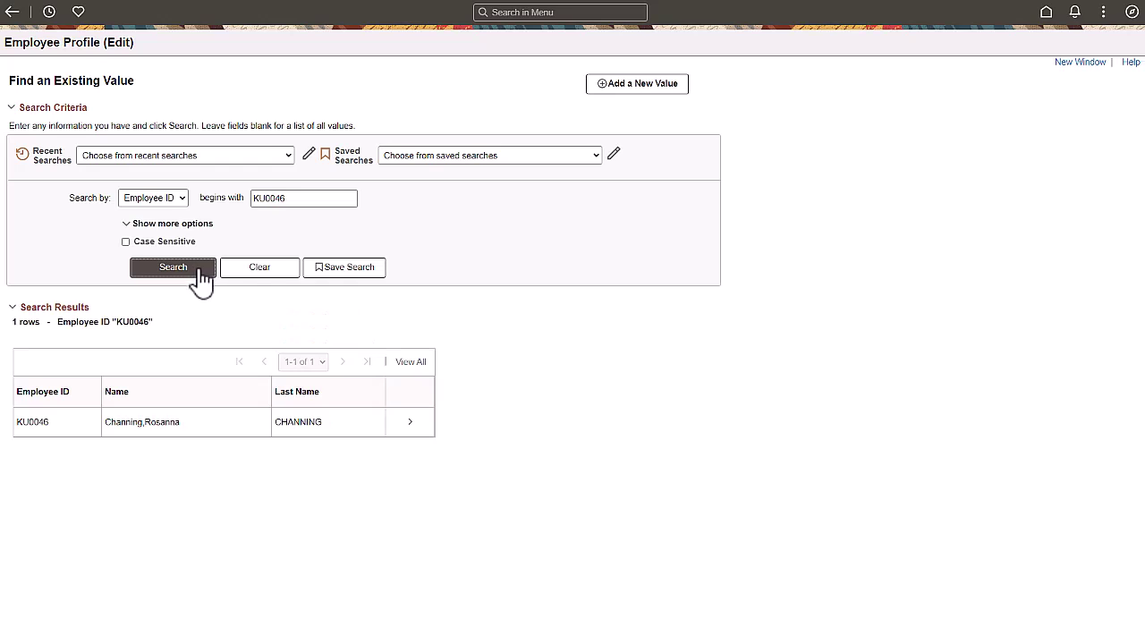
click(237, 424)
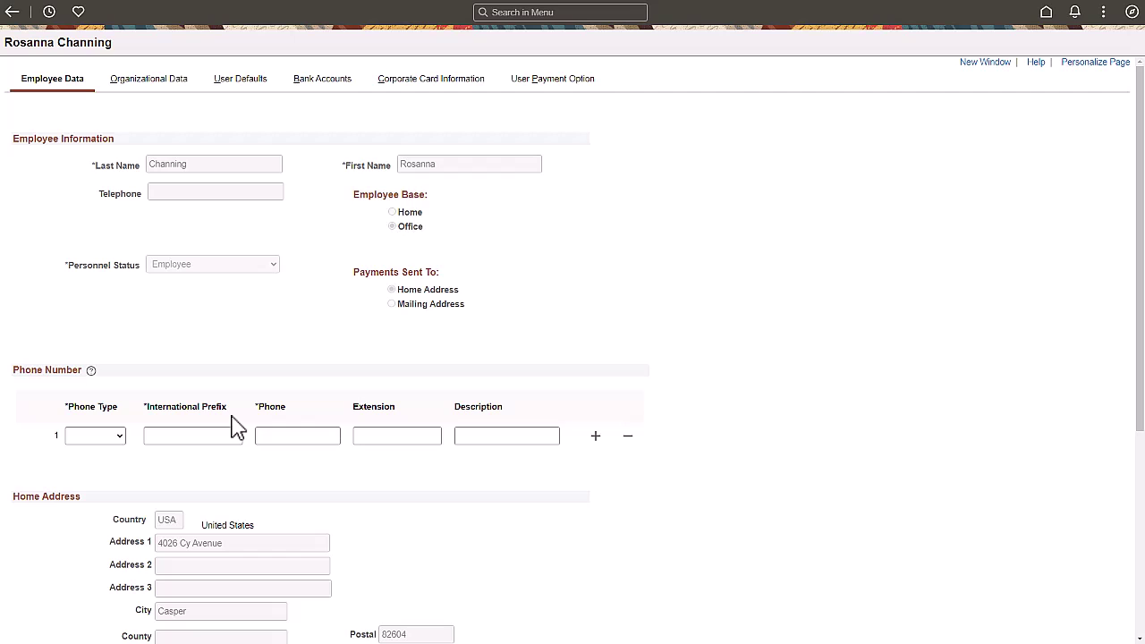
Check the employee's User Payment Option choices and Bank Accounts, then return home
click(564, 83)
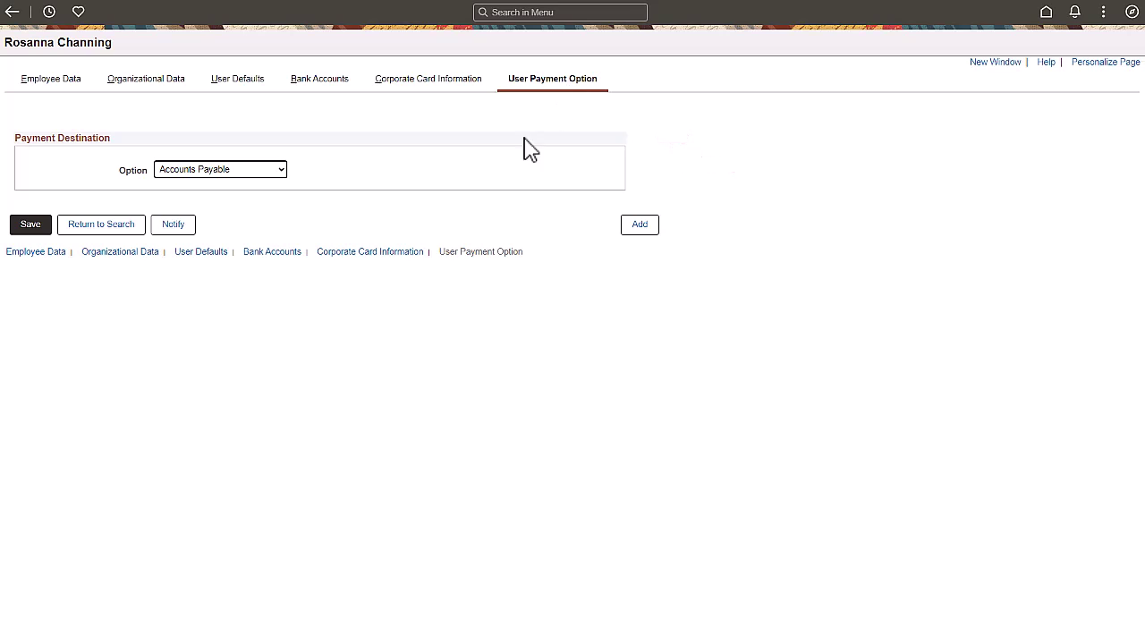
click(281, 170)
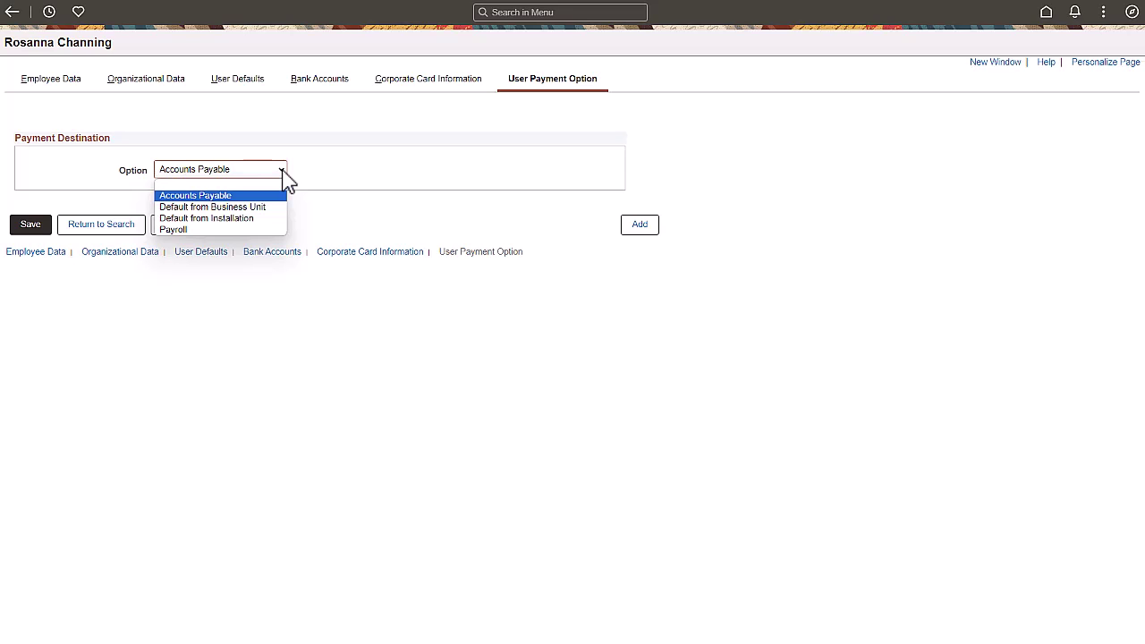
click(326, 86)
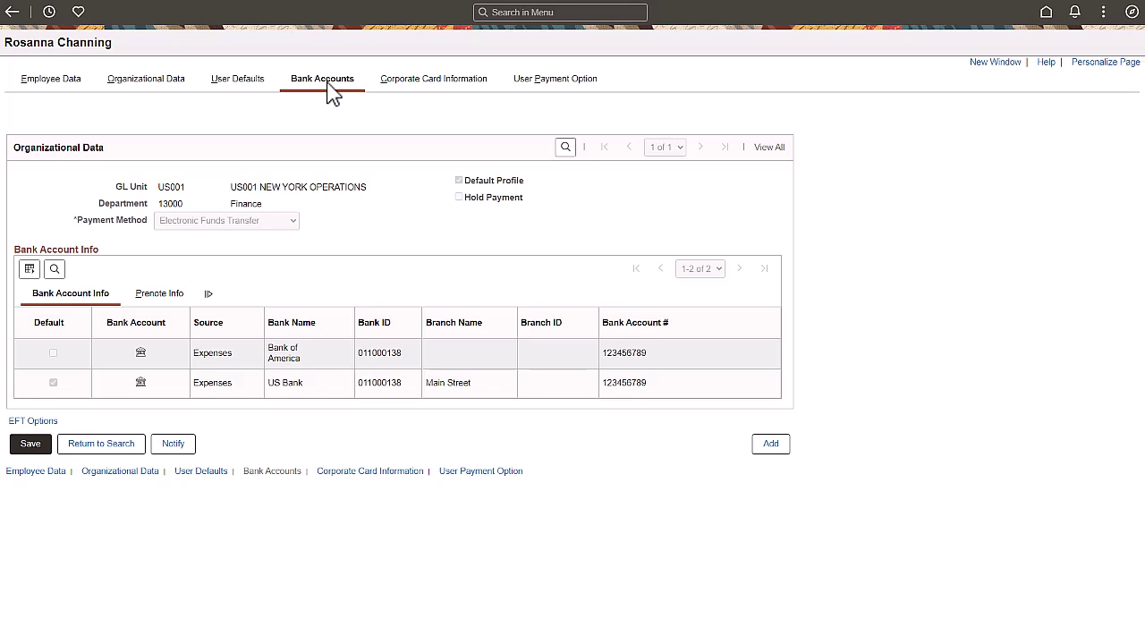
click(1046, 12)
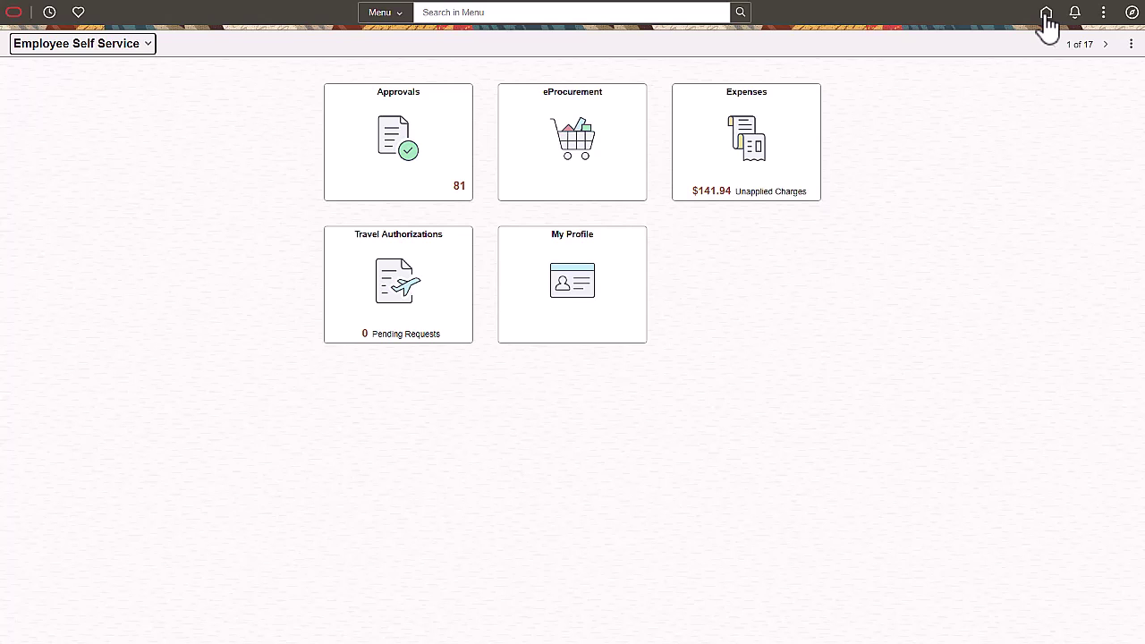
click(459, 13)
Create a Customer Visit expense report described 'Roadmap Update' and add an expense line
text(Expense Report)
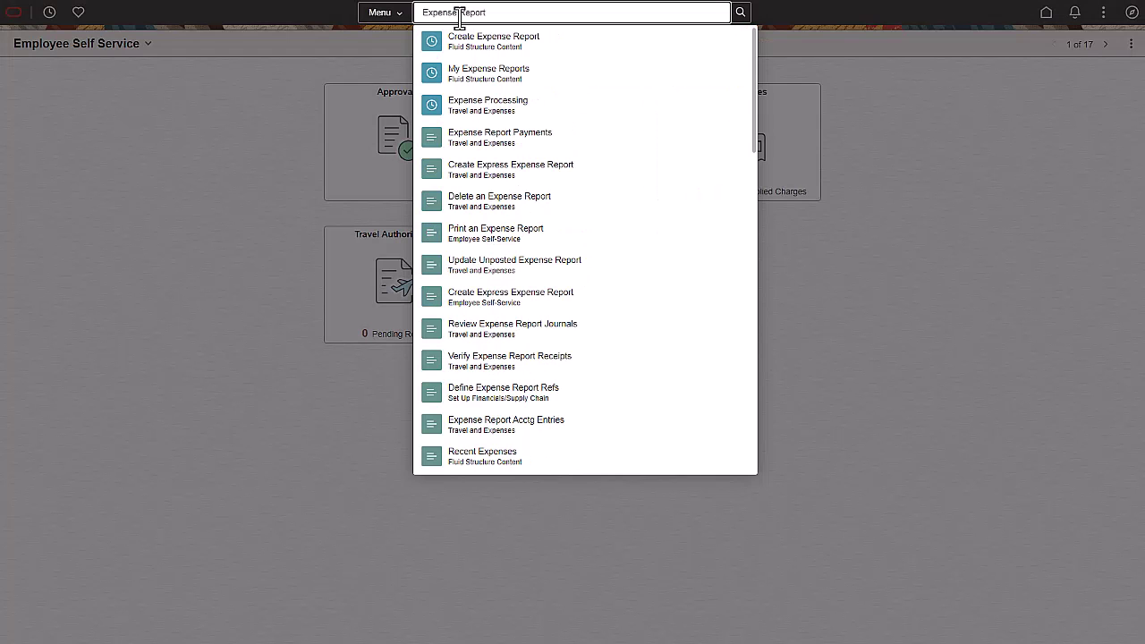
click(460, 38)
click(304, 137)
click(279, 187)
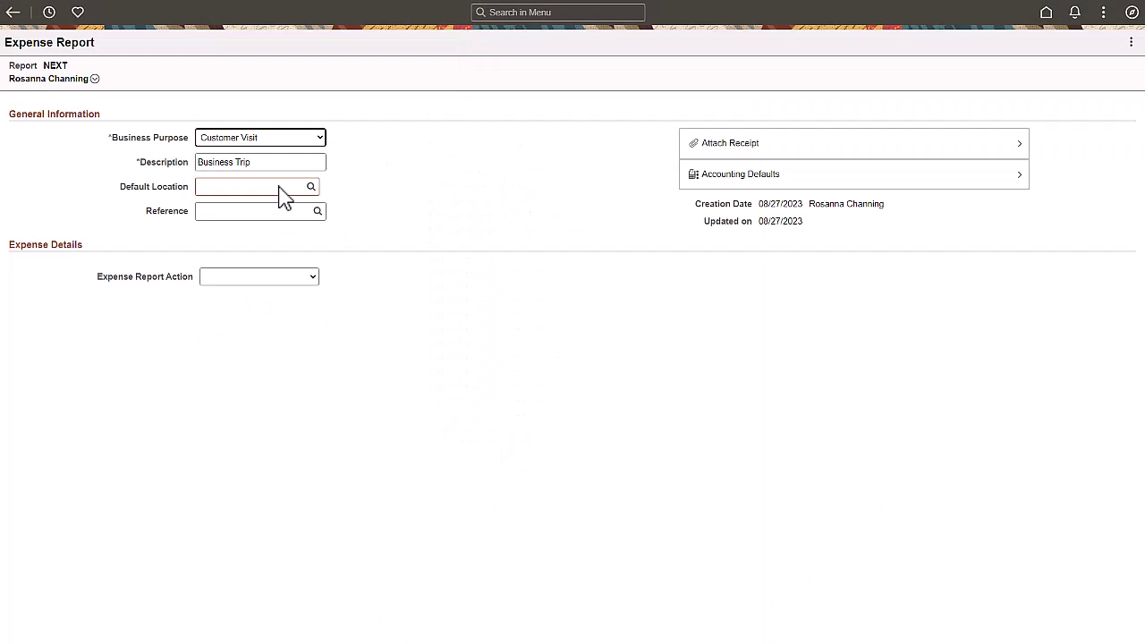
drag(272, 162, 199, 162)
text(Roadmap Update)
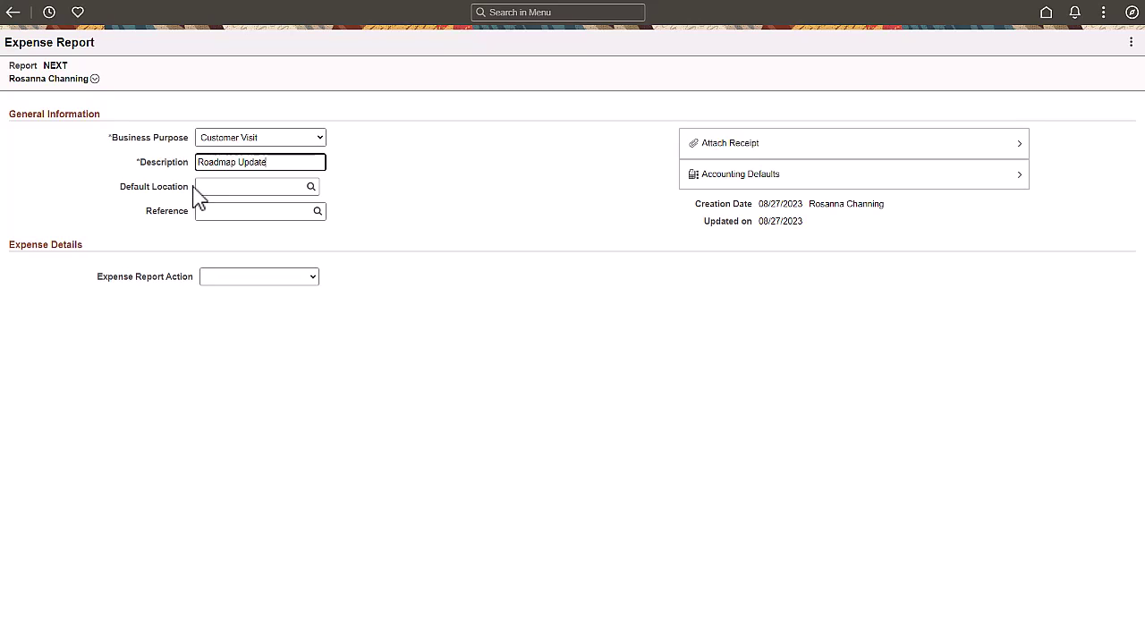
click(310, 277)
click(295, 302)
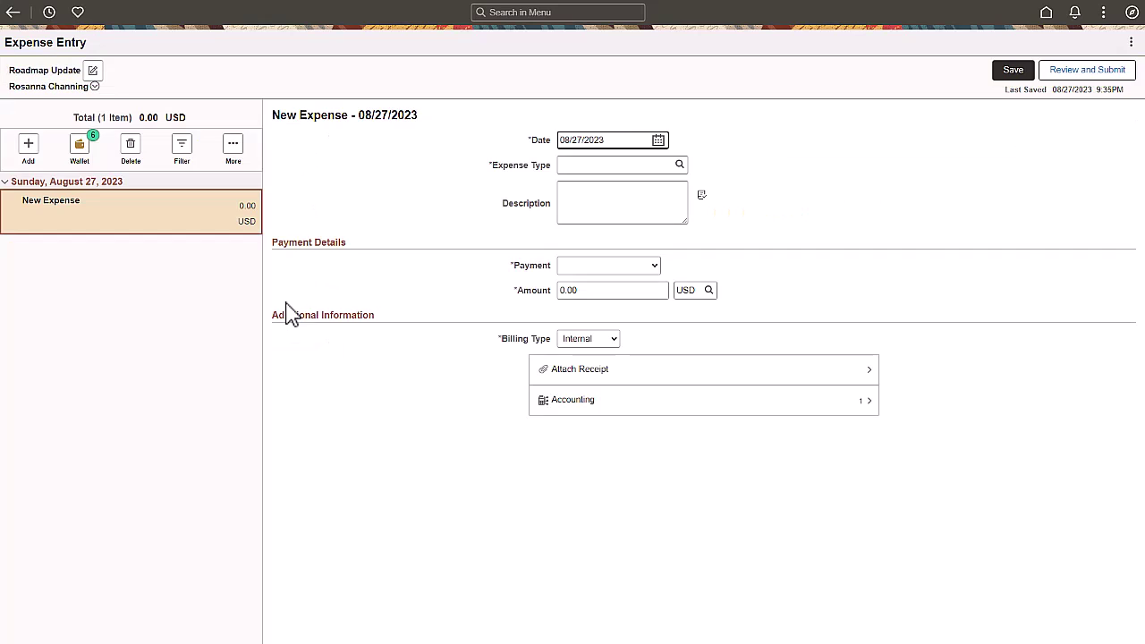
Set the blank expense line's type to Automobile Mileage
click(678, 164)
click(477, 294)
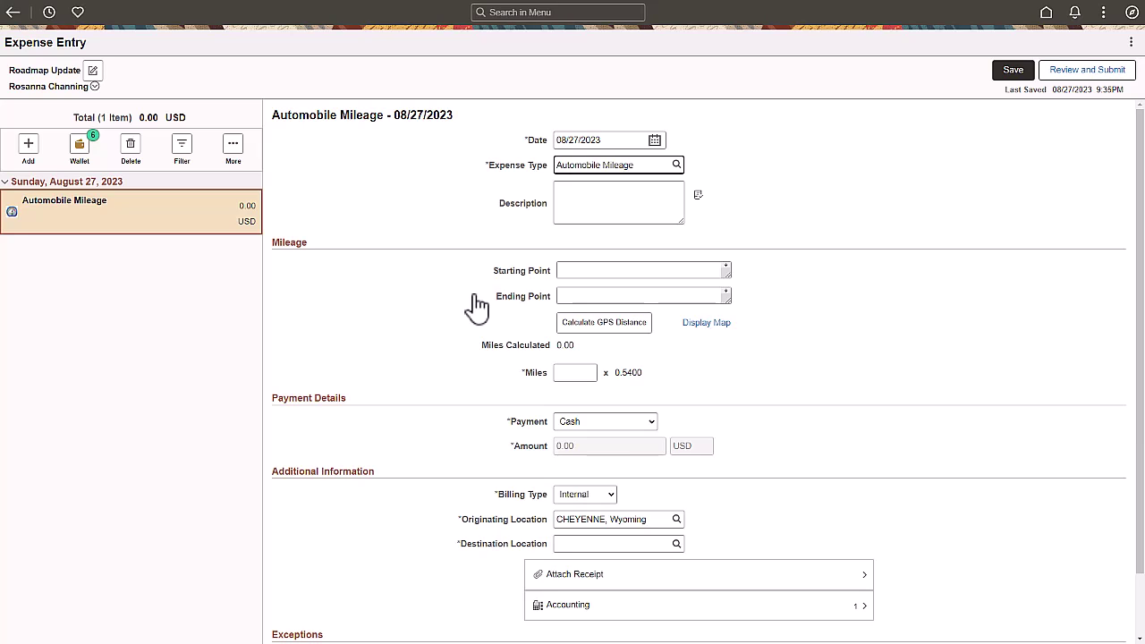
Describe the trip as 'Mileage from San Jose, CA to customer site in Pleasanton, CA', starting at San Jose City Hall
click(555, 211)
text(Mileage from San Jose, CA to customer site in Pleasanton, CA)
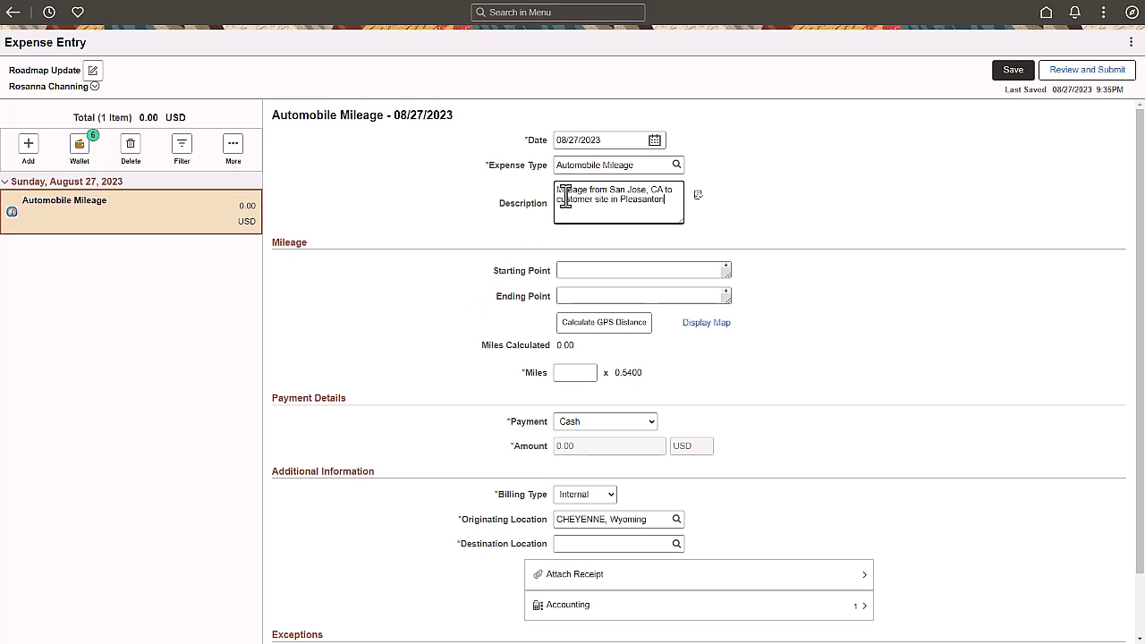
click(560, 271)
text(San Jose City Hall)
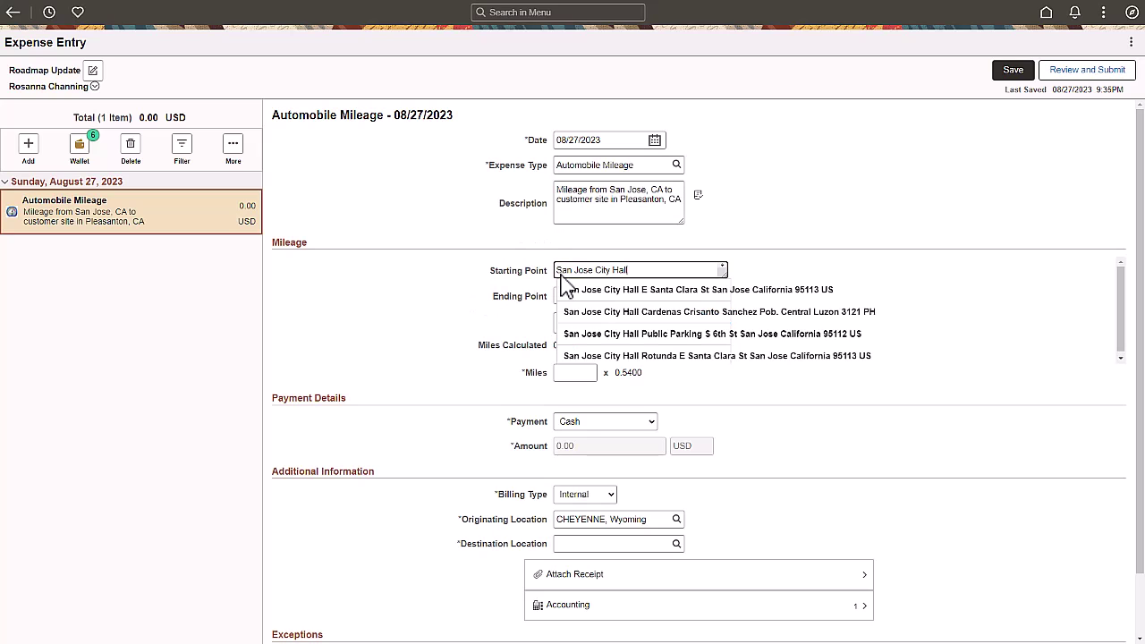
click(573, 334)
End the trip at Pleasanton City Hall, calculate the 25.84-mile GPS distance and display the route map
click(573, 316)
text(Pleasanton City Hall)
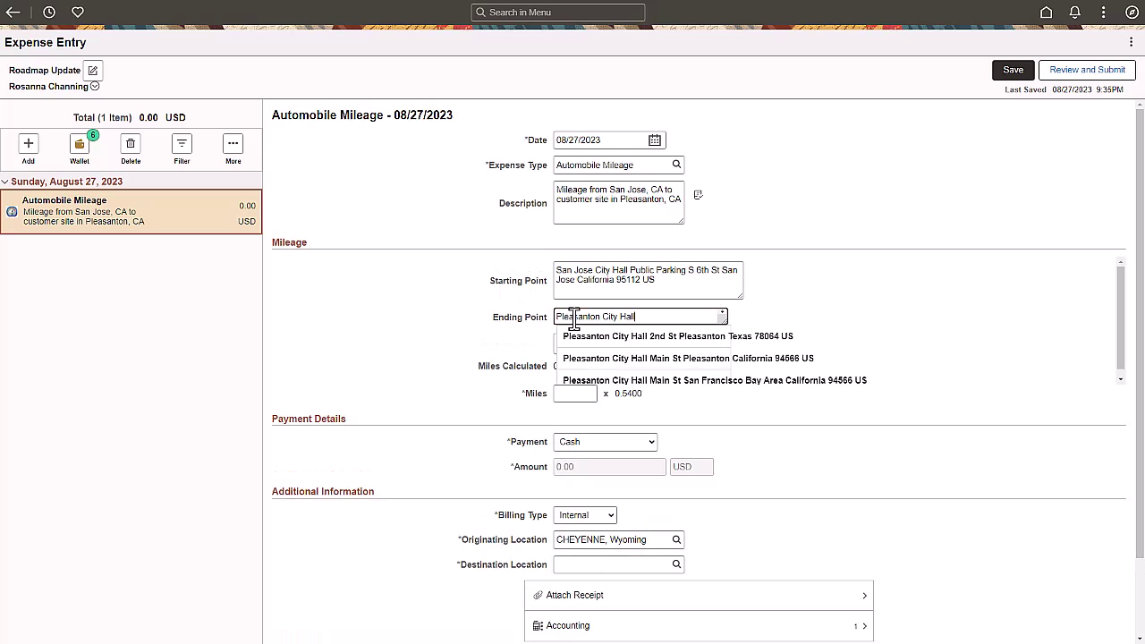
click(593, 358)
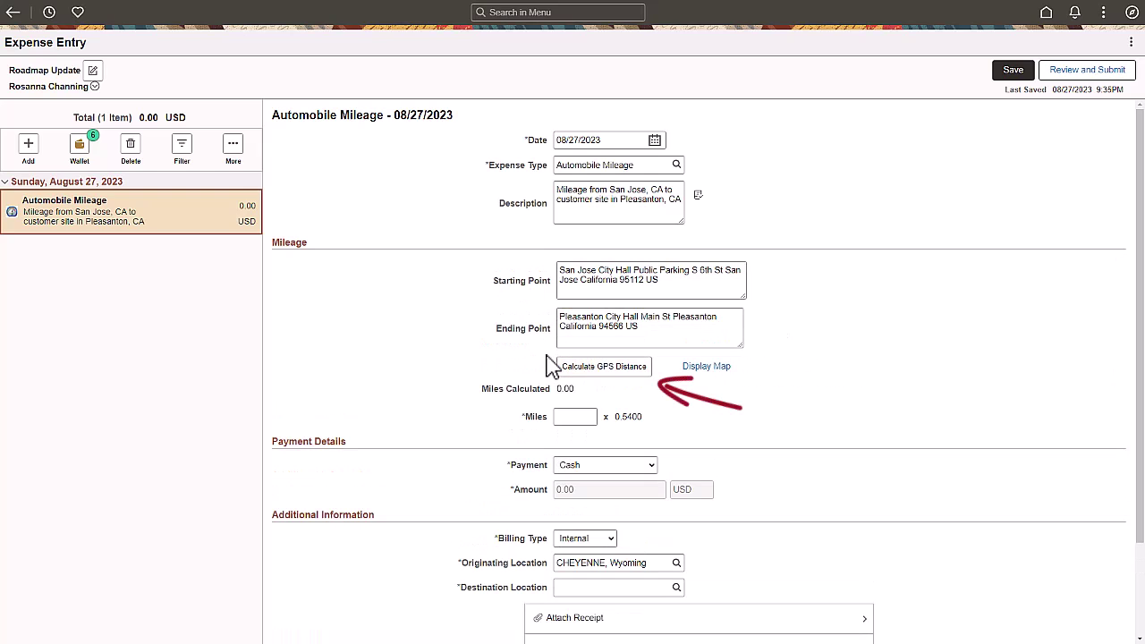
click(572, 367)
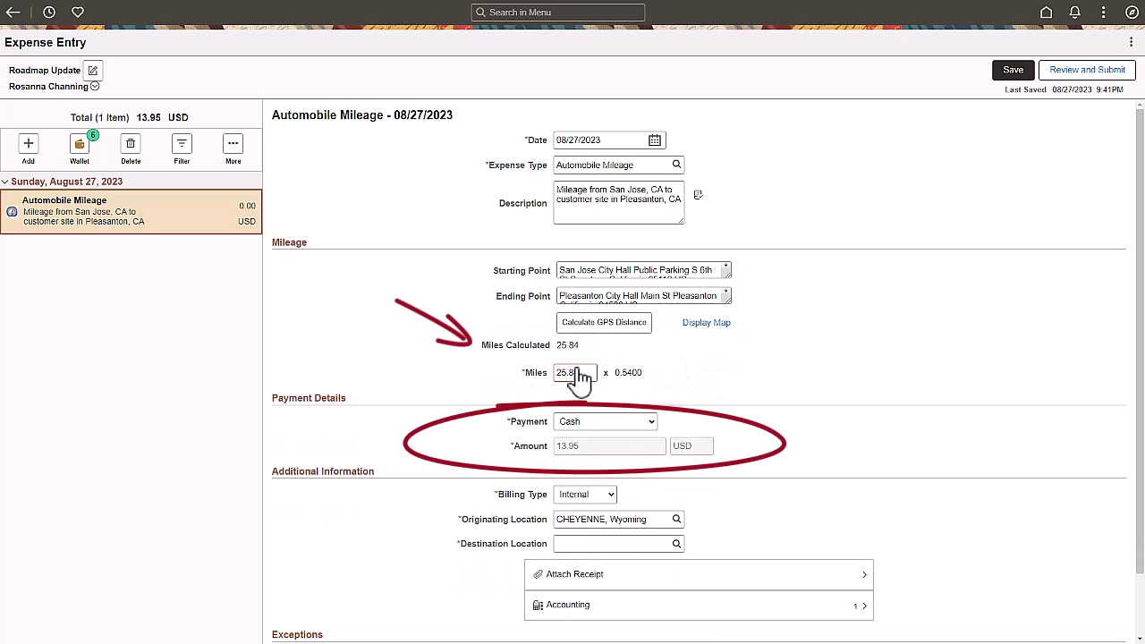
click(712, 326)
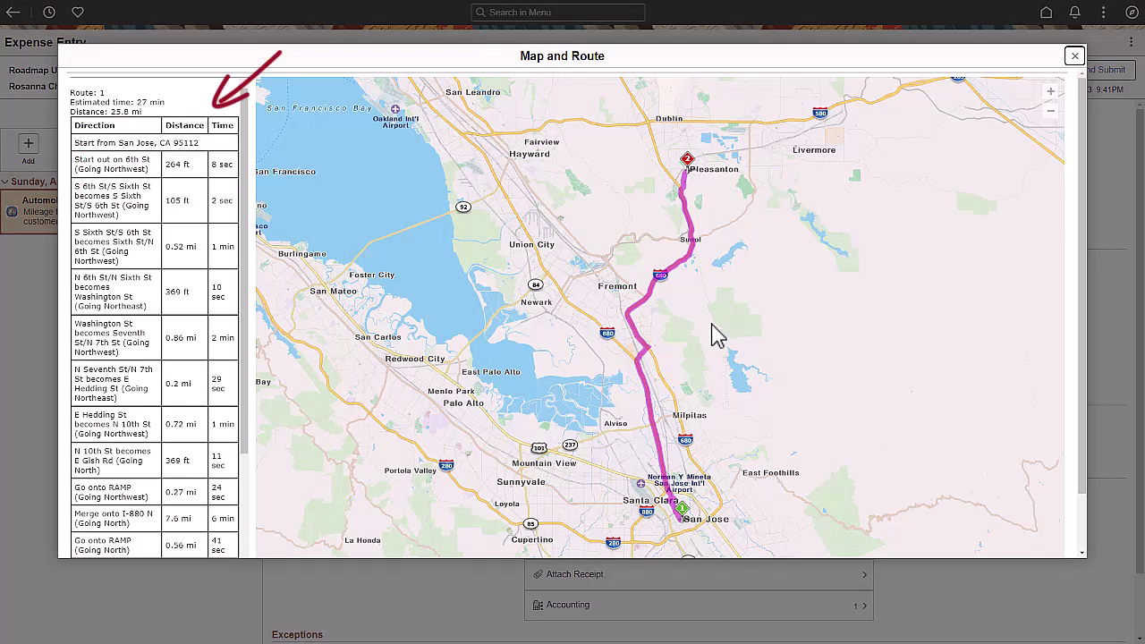
Close the San Jose–Pleasanton Map and Route window and return to Employee Self Service
click(1075, 56)
click(1046, 16)
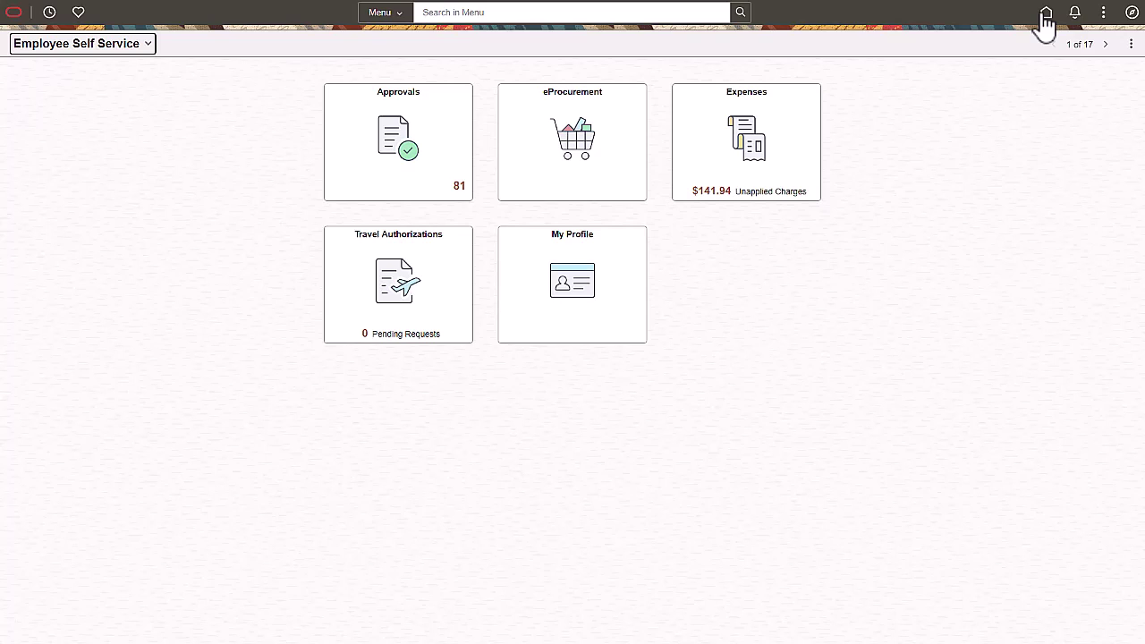
Open My Wallet from the Expenses dashboard to see the 141.94 USD of unapplied transactions
click(805, 121)
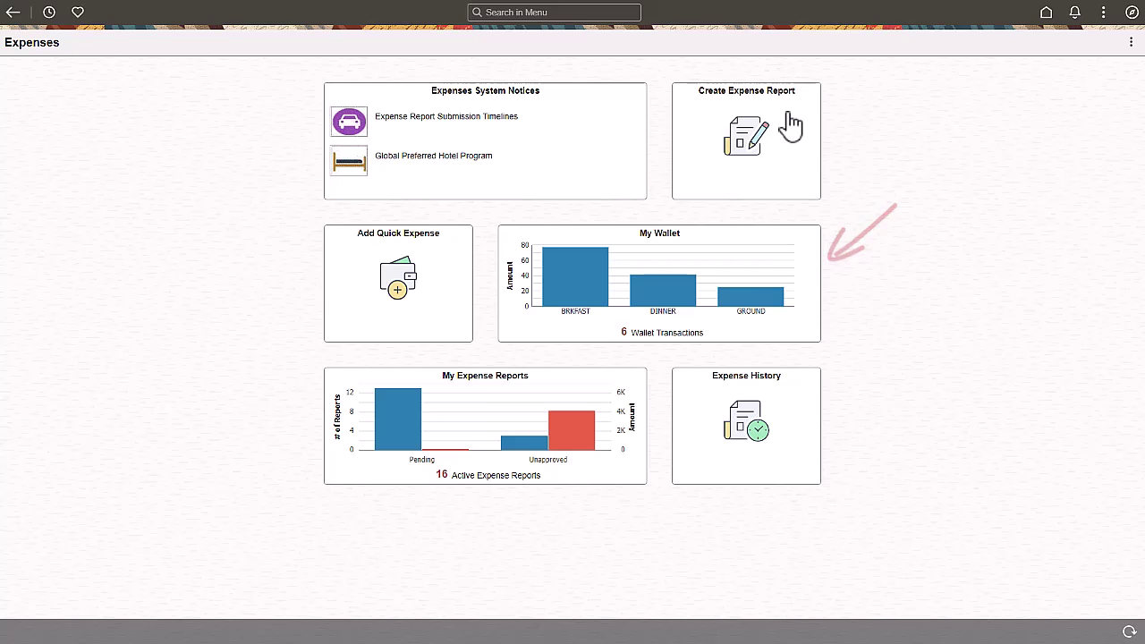
click(716, 248)
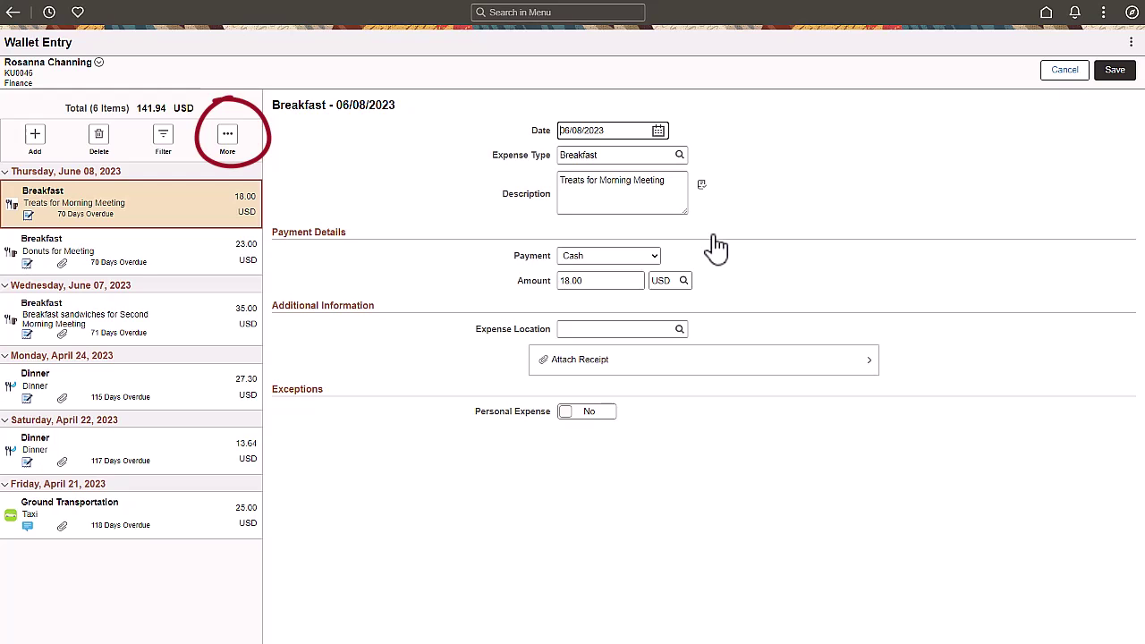
Select the Treats for Morning Meeting breakfast transaction, start linking it and open the match criteria
click(229, 136)
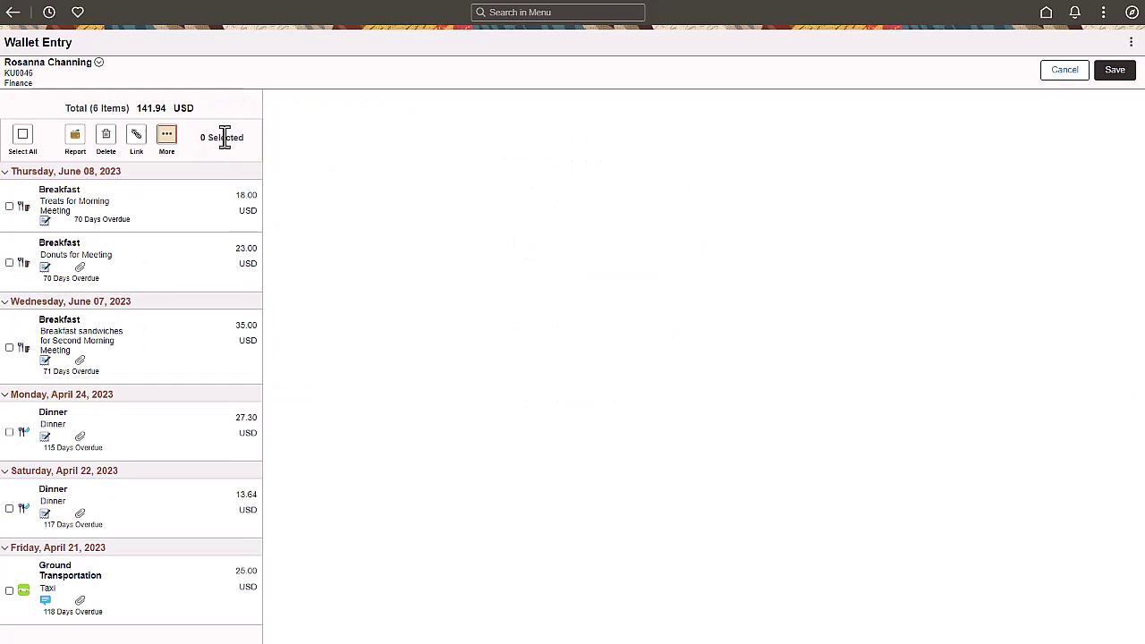
click(10, 208)
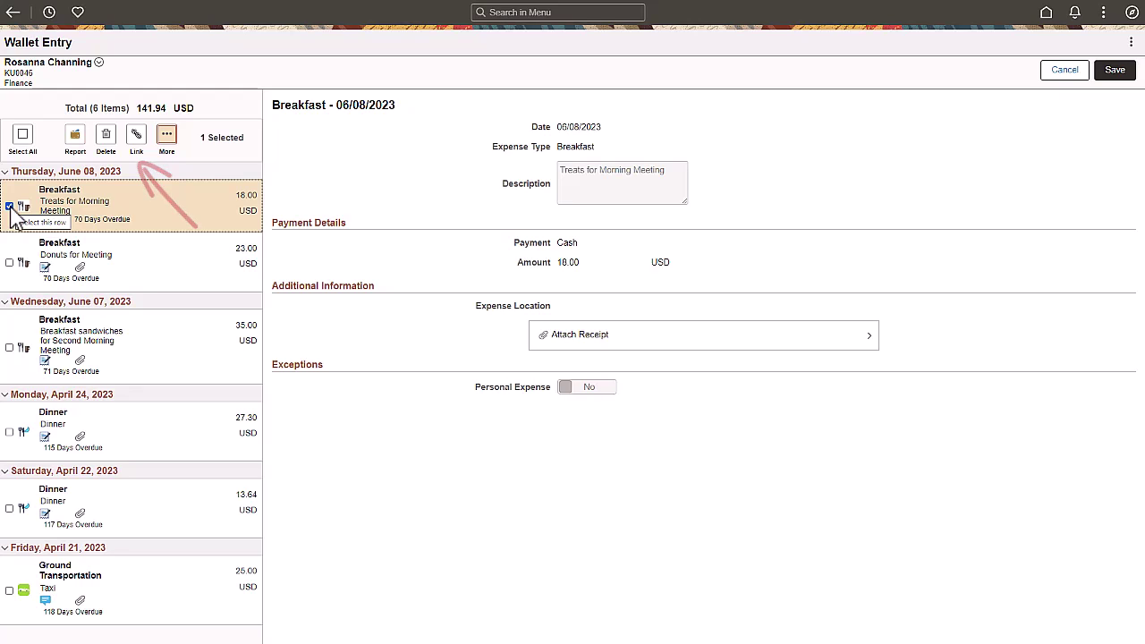
click(137, 136)
click(618, 209)
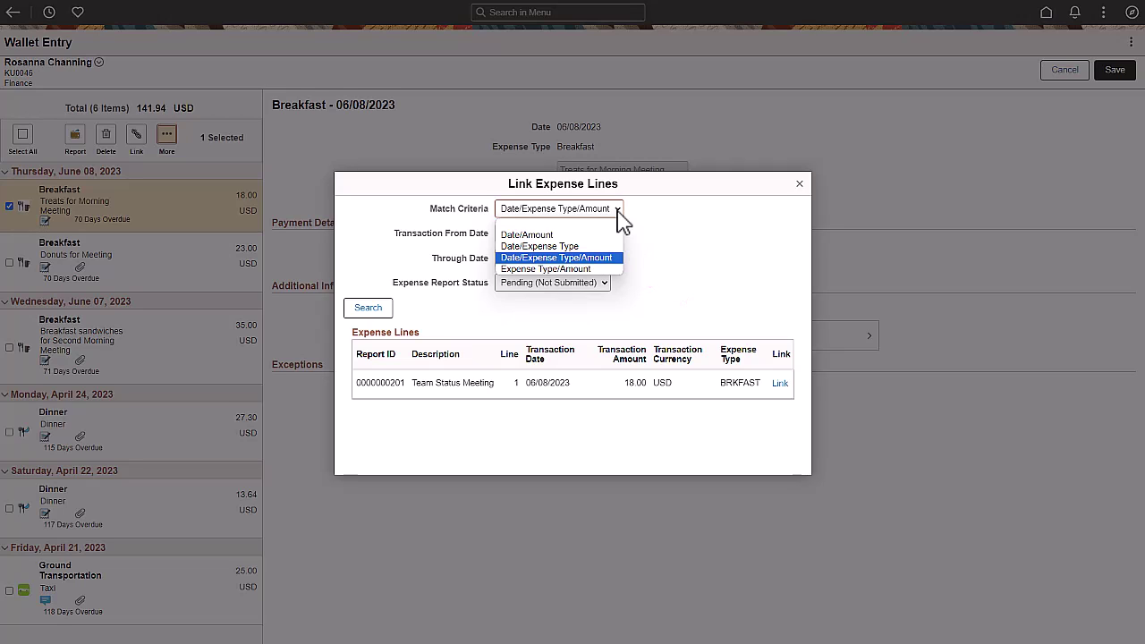
Search for matching expense lines by Date/Expense Type among pending reports
click(581, 246)
click(604, 283)
click(590, 303)
click(376, 314)
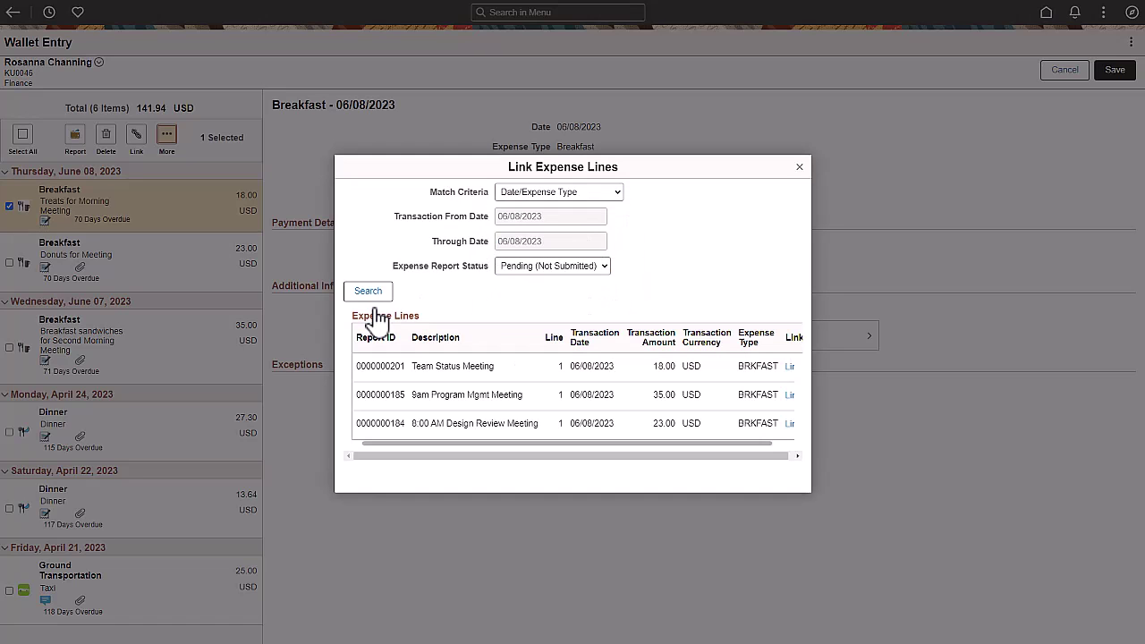
click(796, 456)
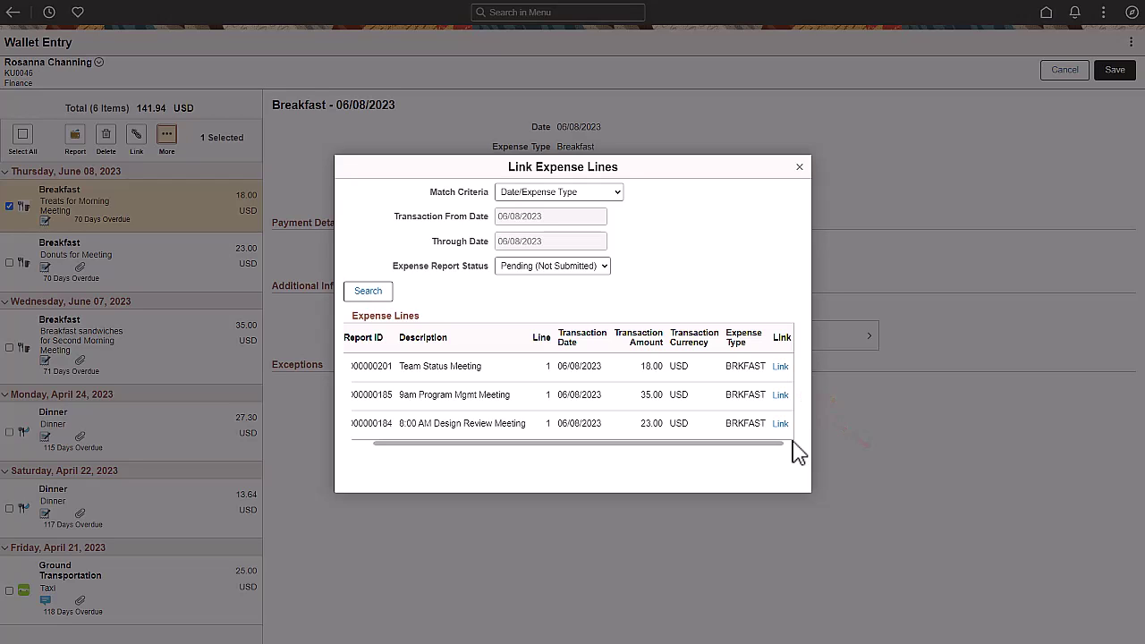
Search by Expense Type/Amount among submitted reports, then search the menu for 'Expense Process'
click(617, 194)
click(546, 251)
click(605, 281)
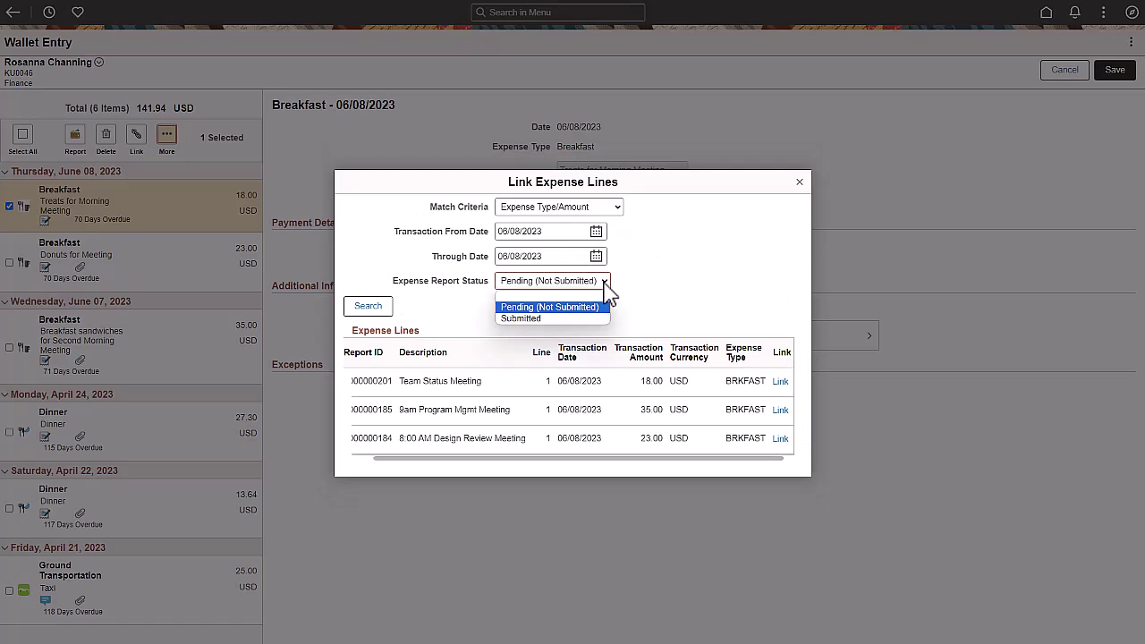
click(539, 322)
click(385, 313)
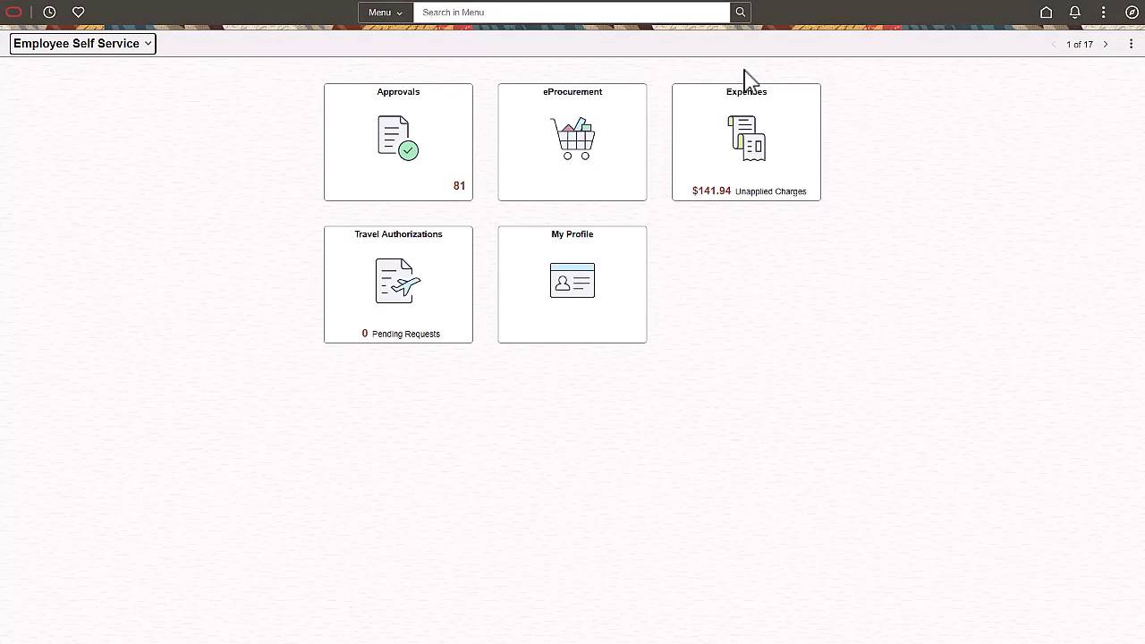
click(461, 13)
text(Expense Process)
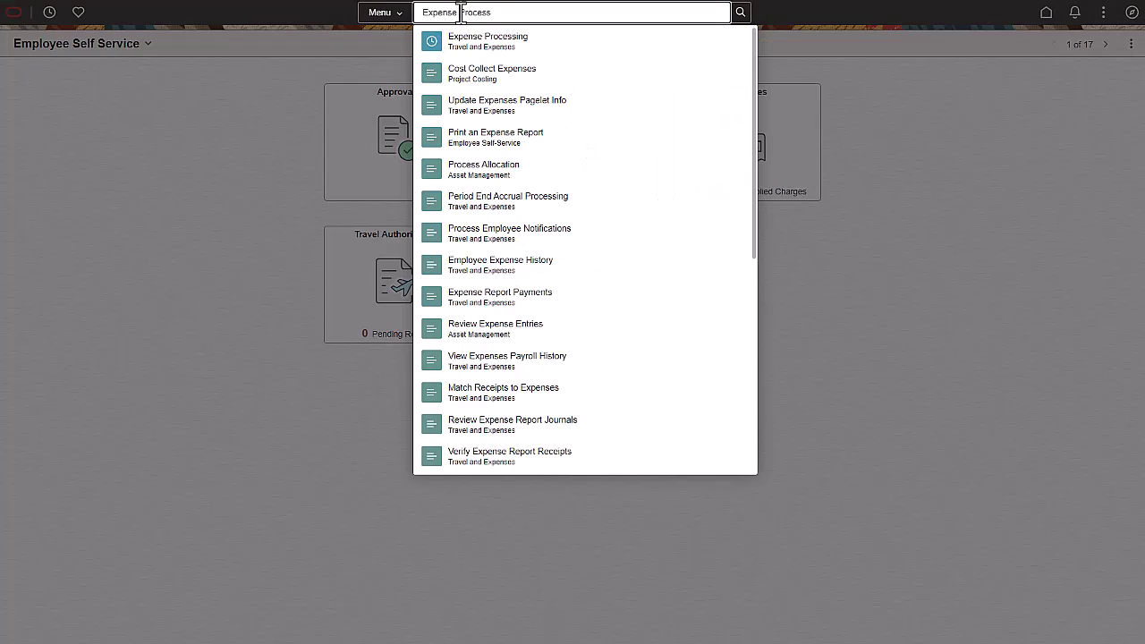